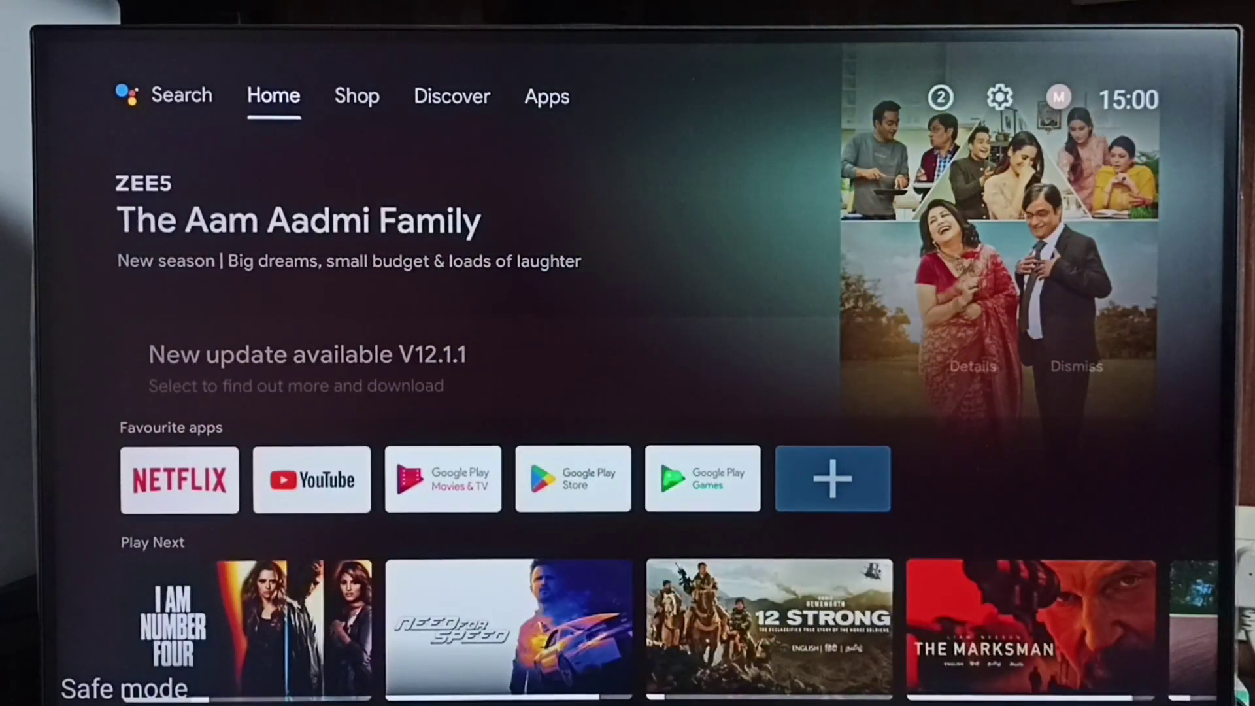
# Step: Open Settings from the Apps page and highlight Device Preferences
pyautogui.press('Right')
pyautogui.press('Right')
pyautogui.press('Right')
pyautogui.press('Right')
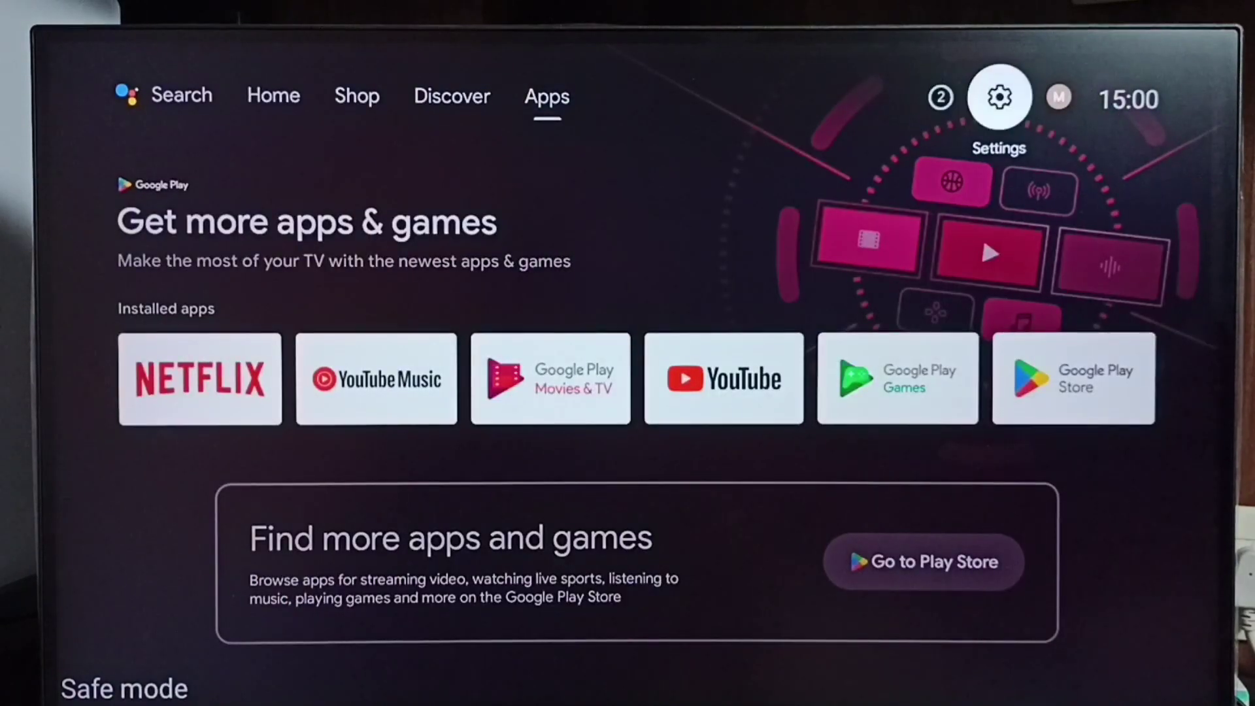
pyautogui.press('Return')
pyautogui.press('Down')
pyautogui.press('Down')
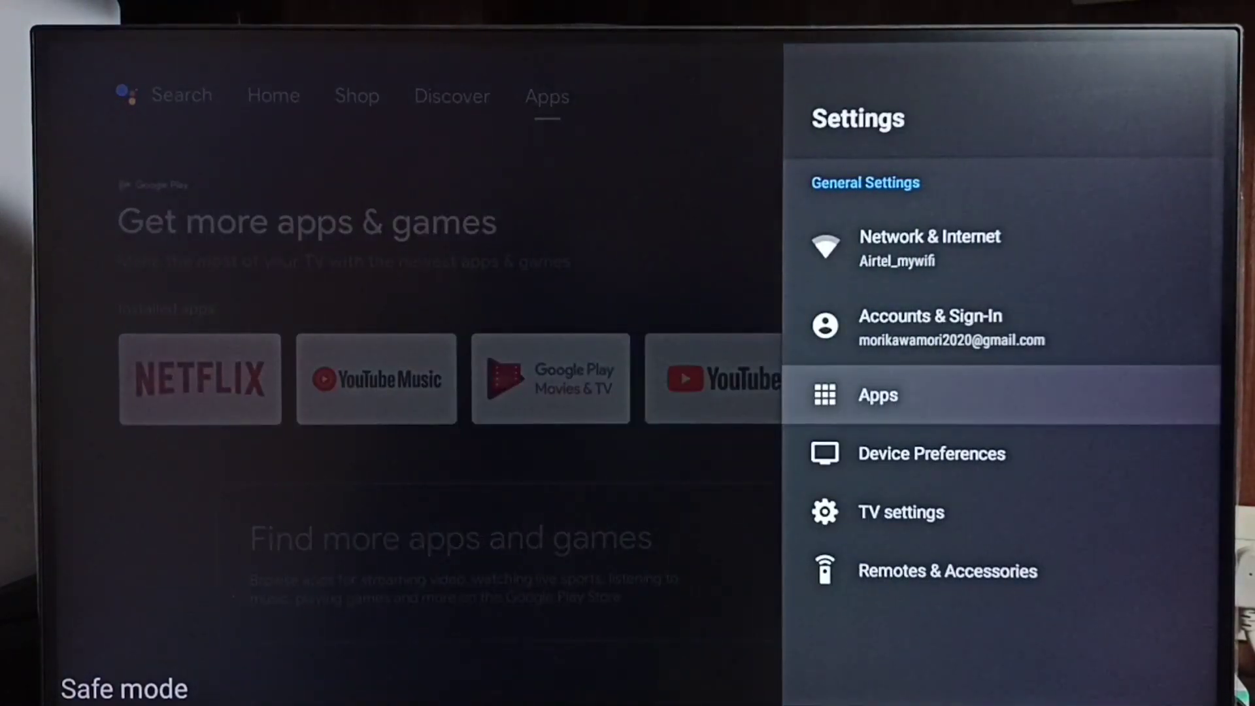
pyautogui.press('Down')
# Step: Open Device Preferences and scroll down toward Restart
pyautogui.press('Return')
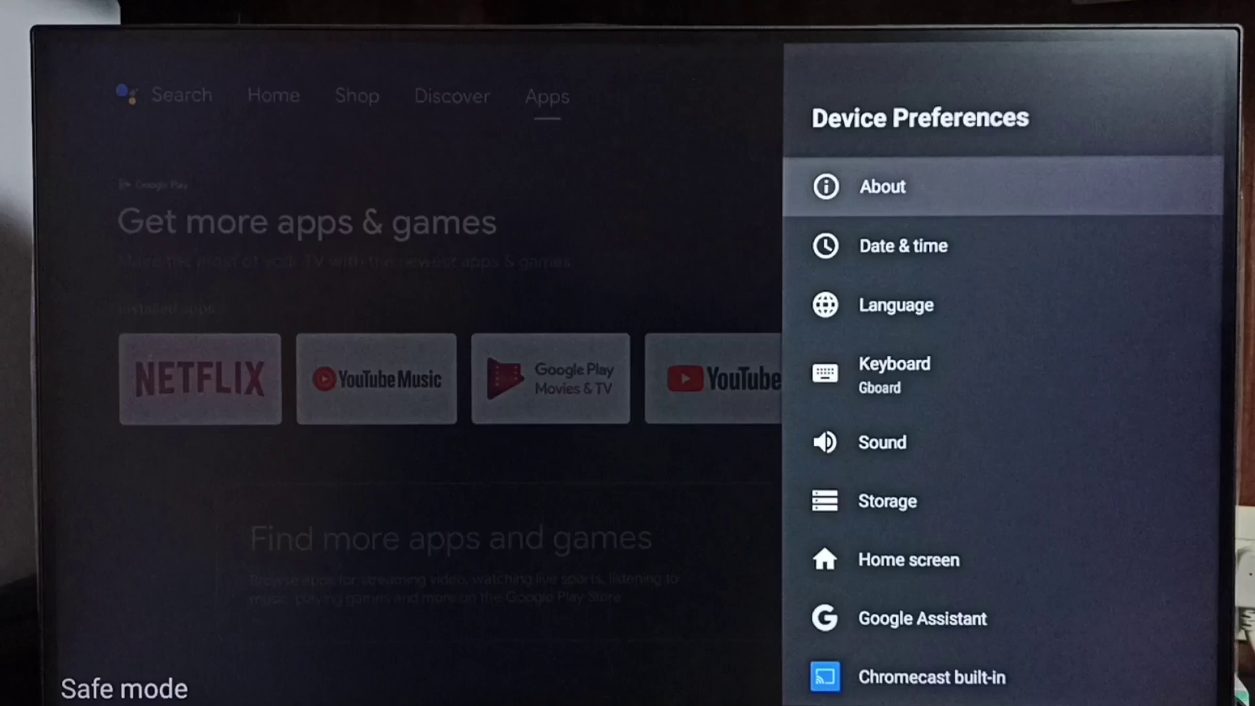
pyautogui.press('Down')
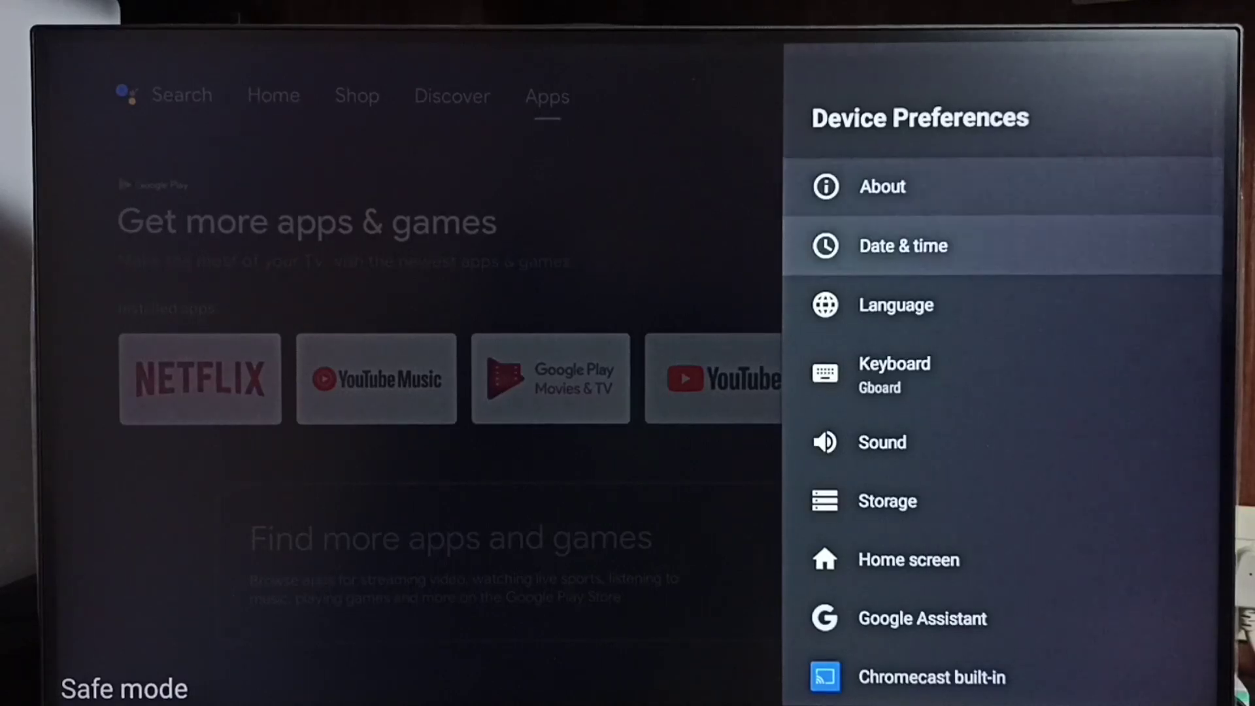
pyautogui.press('Down')
pyautogui.press('Down')
pyautogui.press('Down')
pyautogui.press('Down')
pyautogui.press('Down')
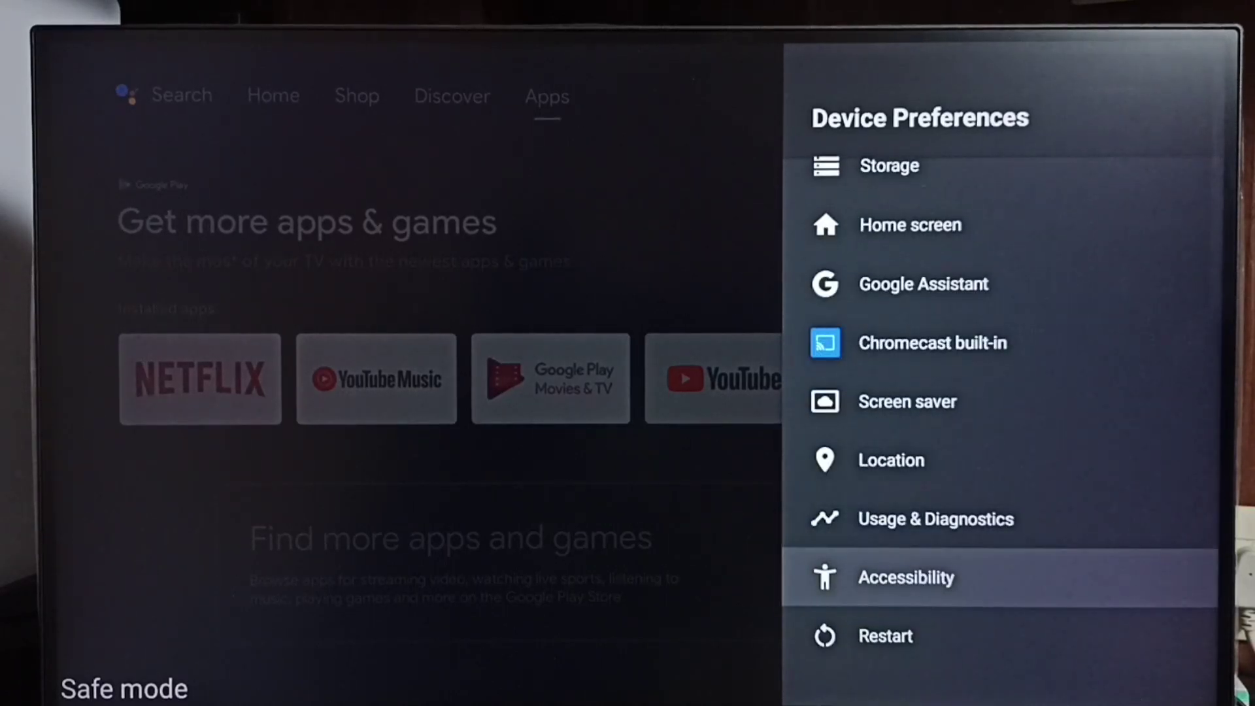
pyautogui.press('Down')
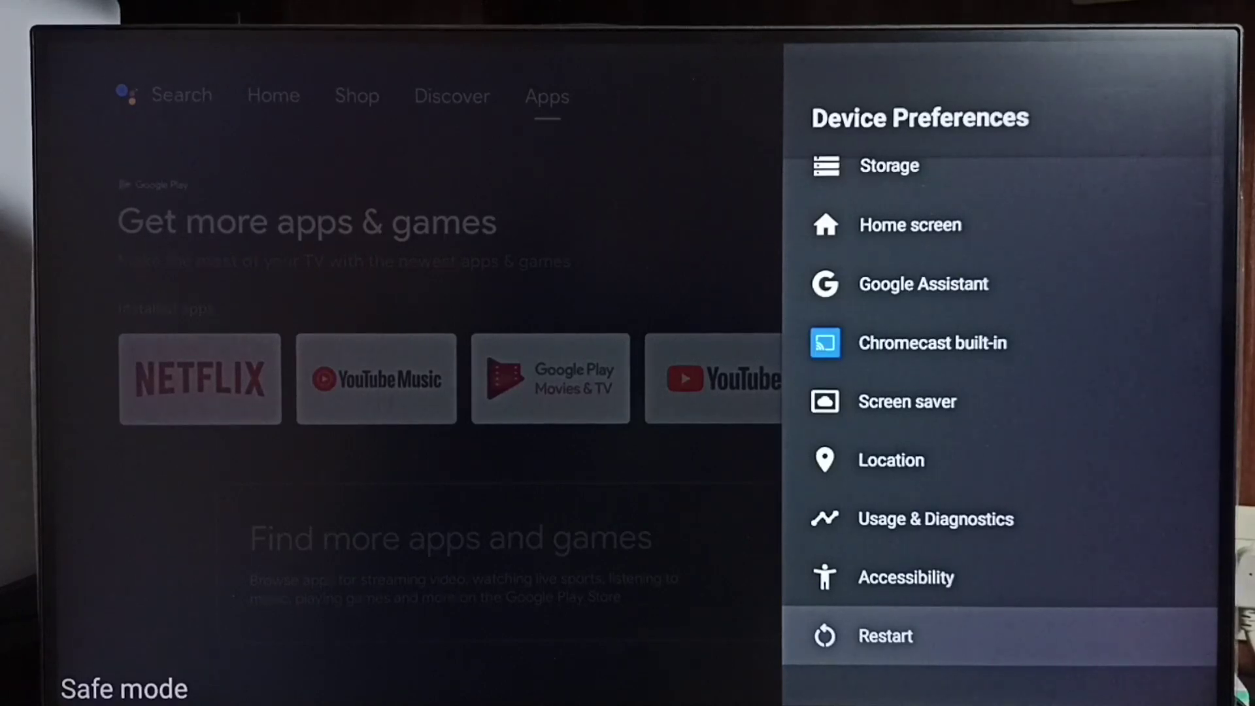
# Step: Back out of Device Preferences and the Settings list to the Apps page
pyautogui.press('Escape')
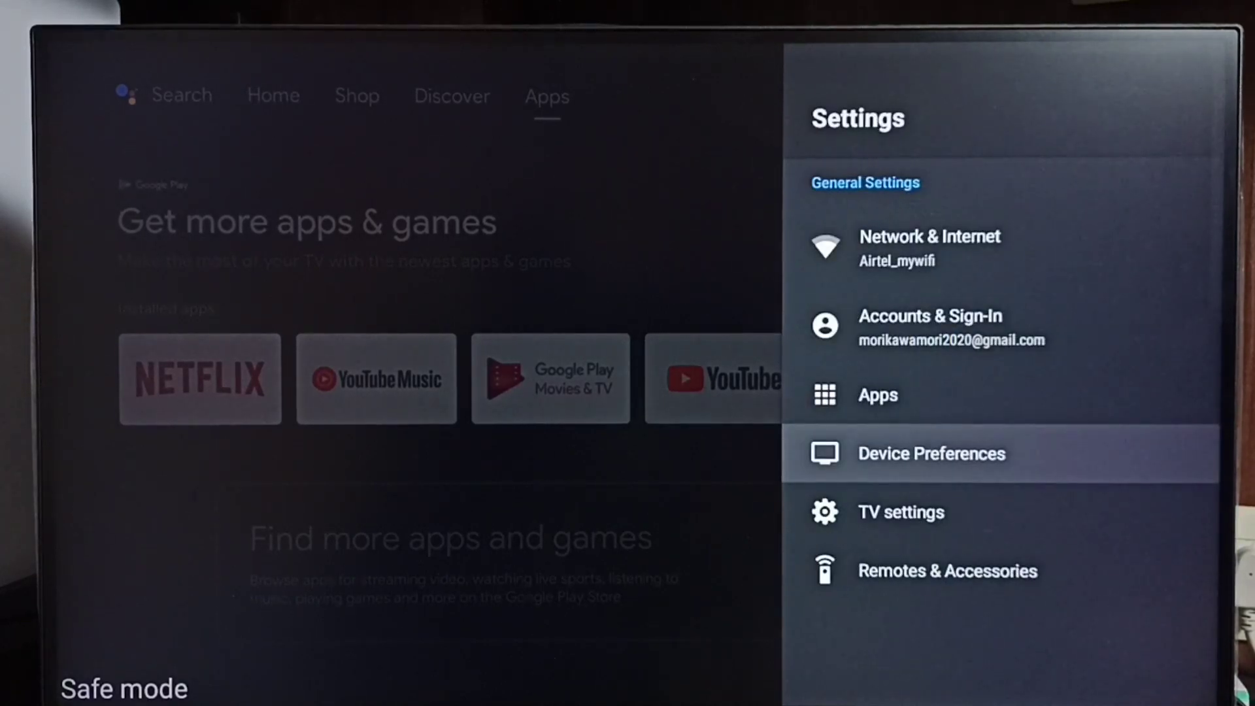
pyautogui.press('Escape')
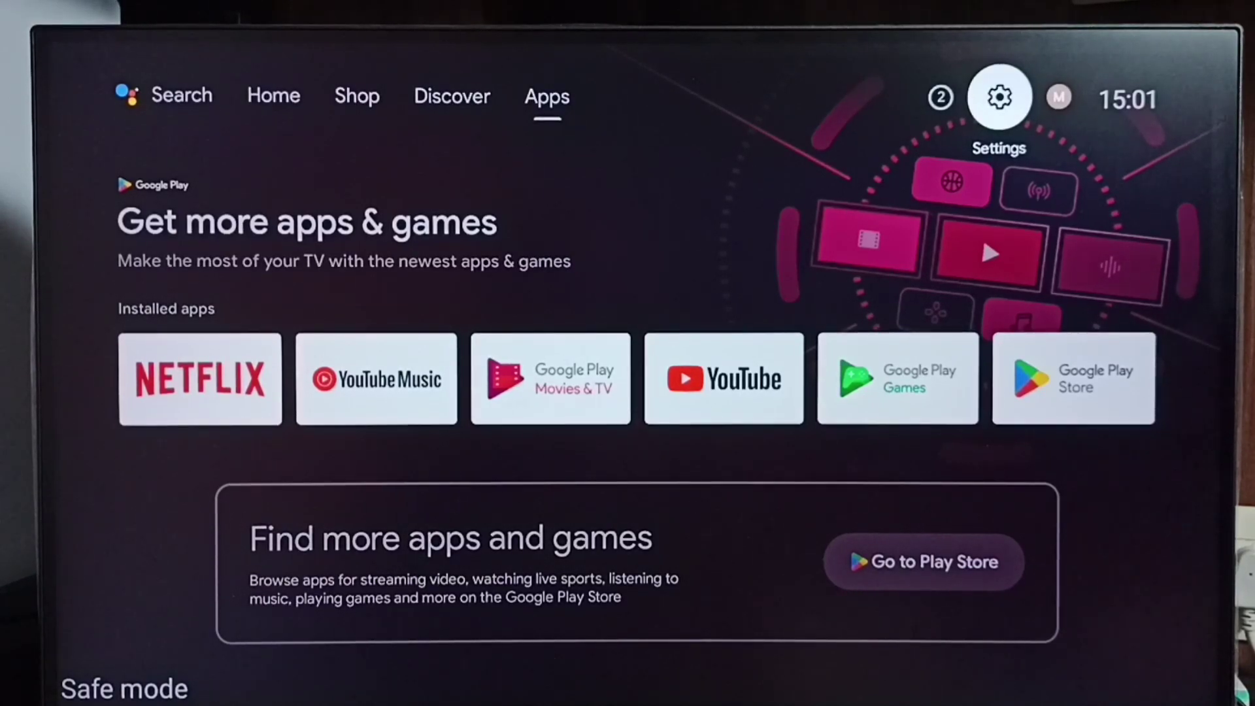
# Step: Reopen Settings and go to Apps > See all apps
pyautogui.press('Left')
pyautogui.press('Right')
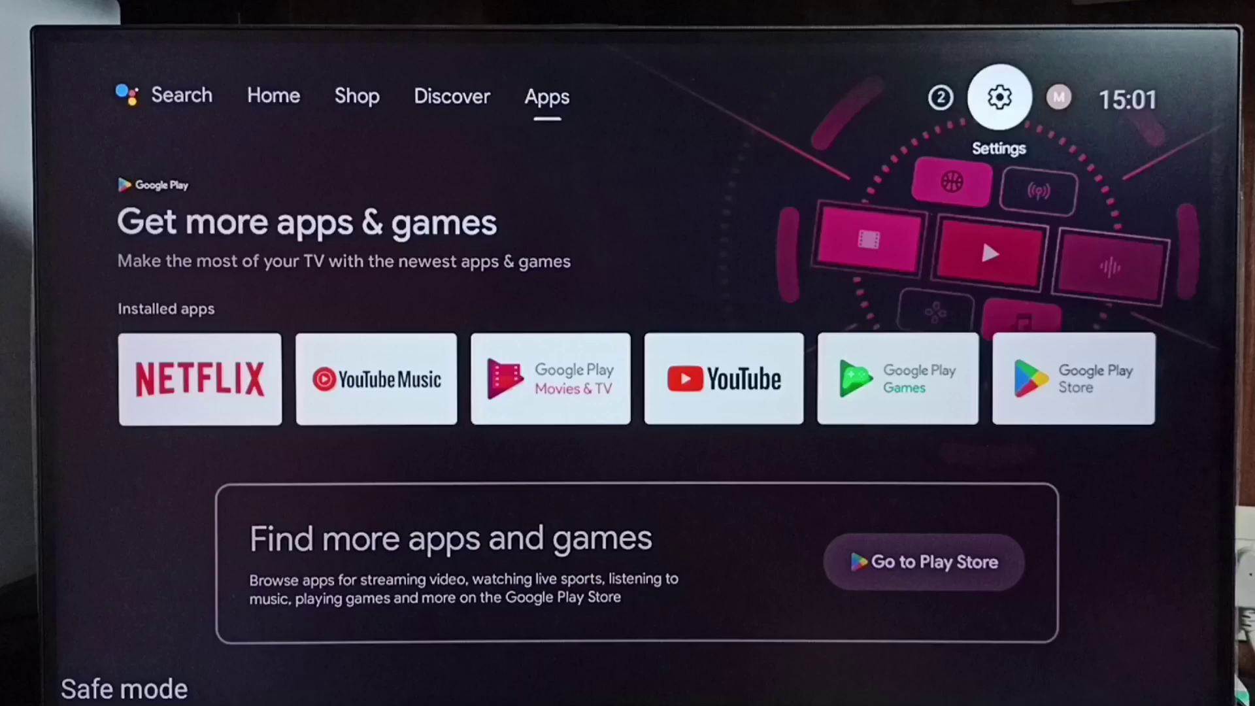
pyautogui.press('Return')
pyautogui.press('Down')
pyautogui.press('Down')
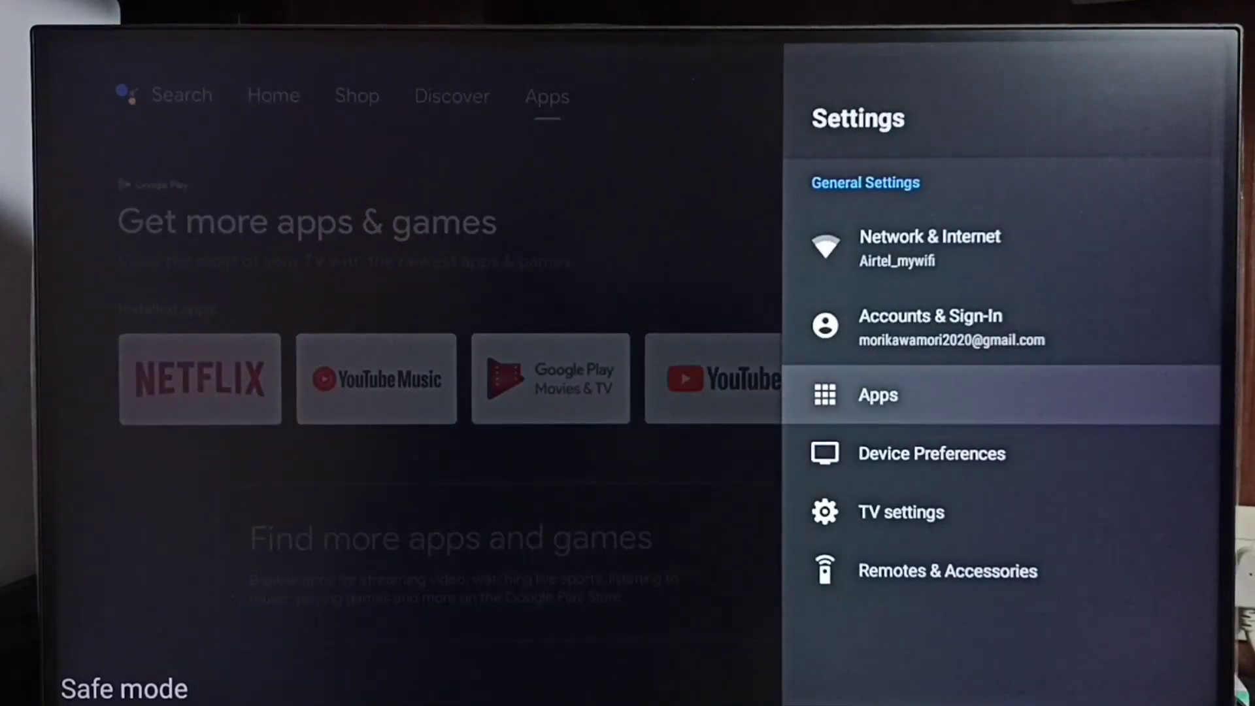
pyautogui.press('Down')
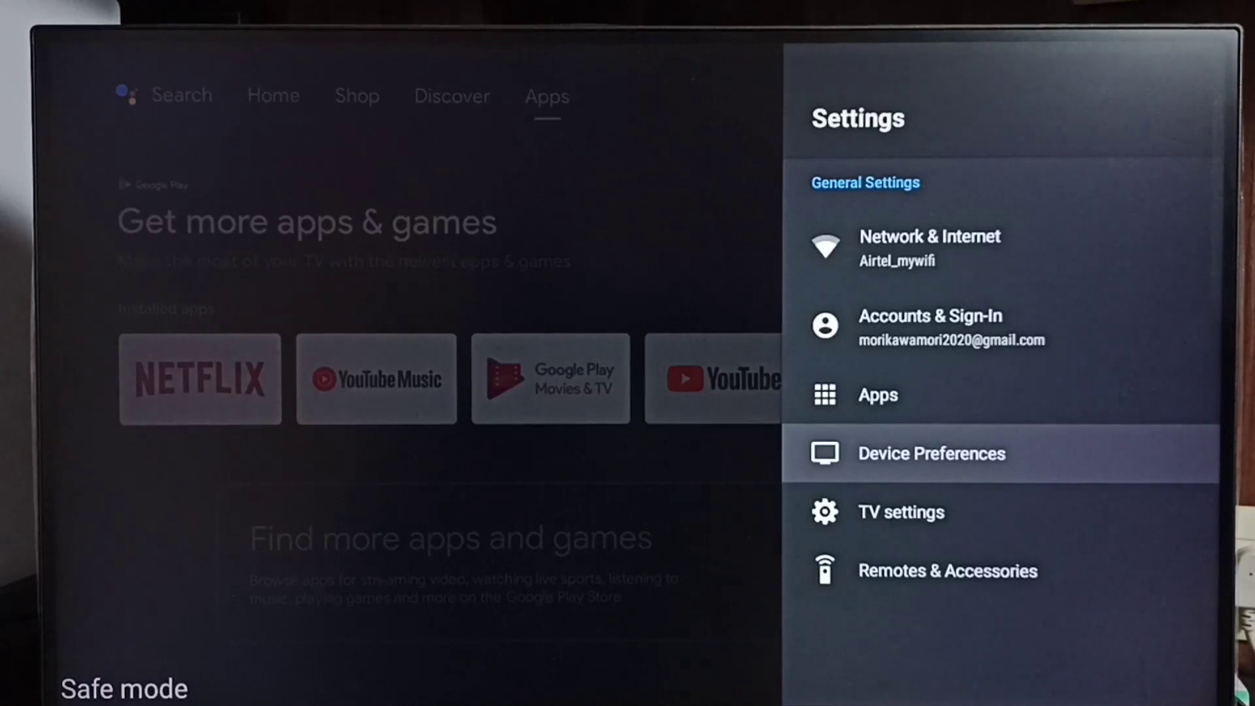
pyautogui.press('Up')
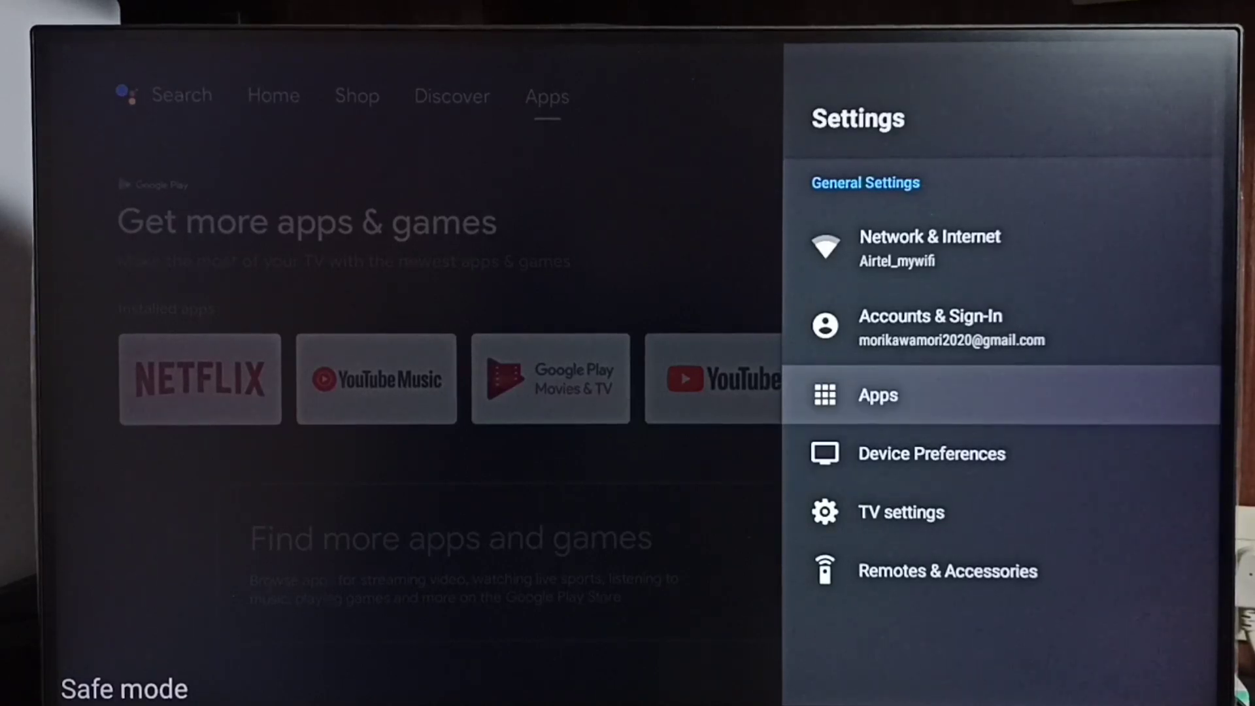
pyautogui.press('Return')
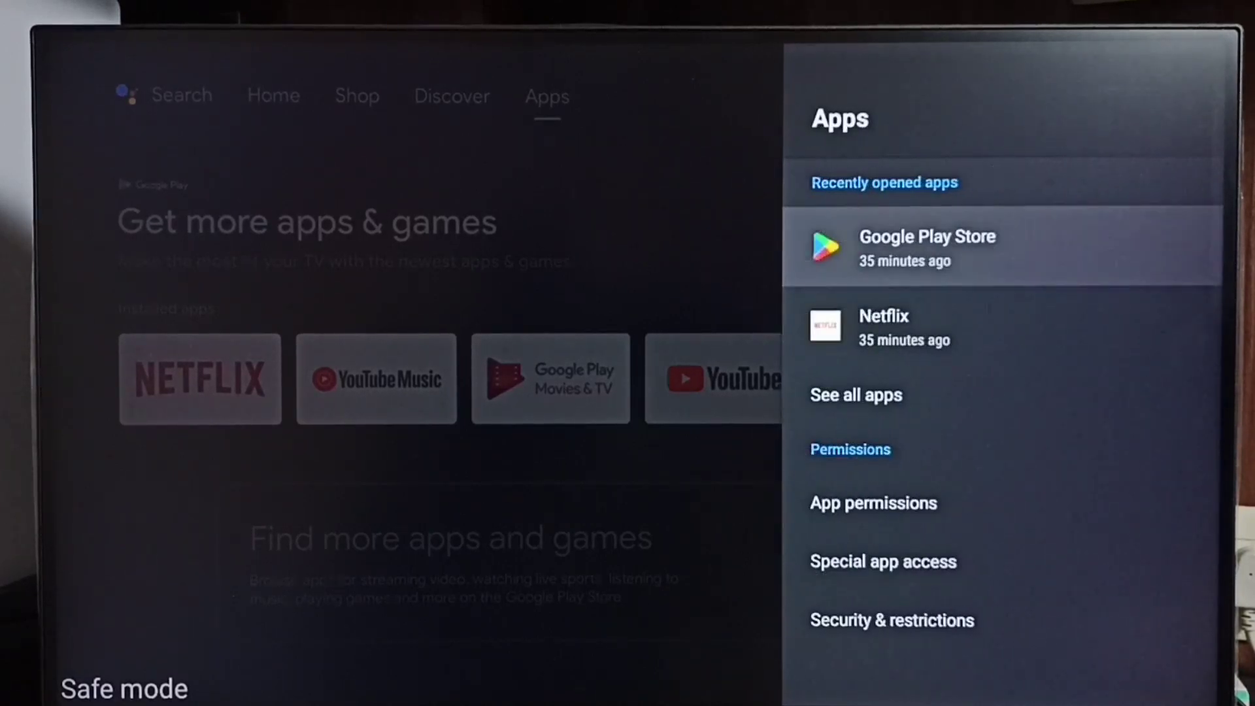
pyautogui.press('Down')
pyautogui.press('Down')
pyautogui.press('Return')
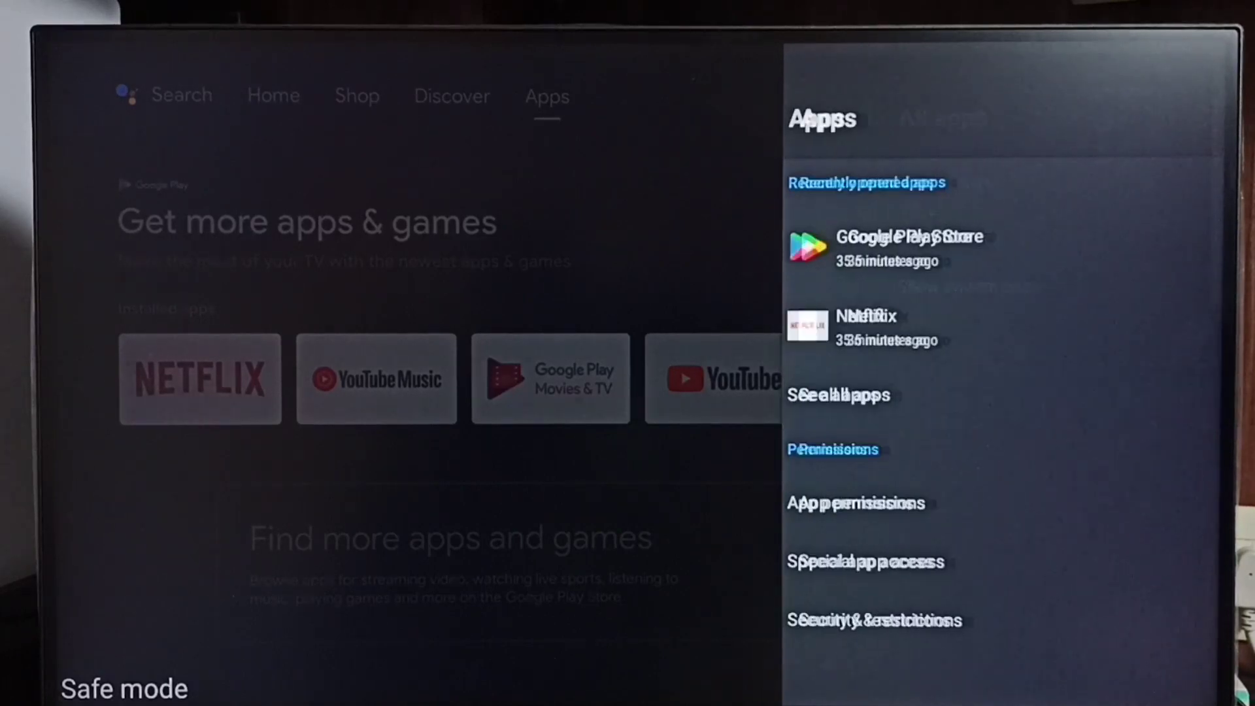
# Step: Check Android TV Remote Service's details for Uninstall updates, then return to the list
pyautogui.press('Down')
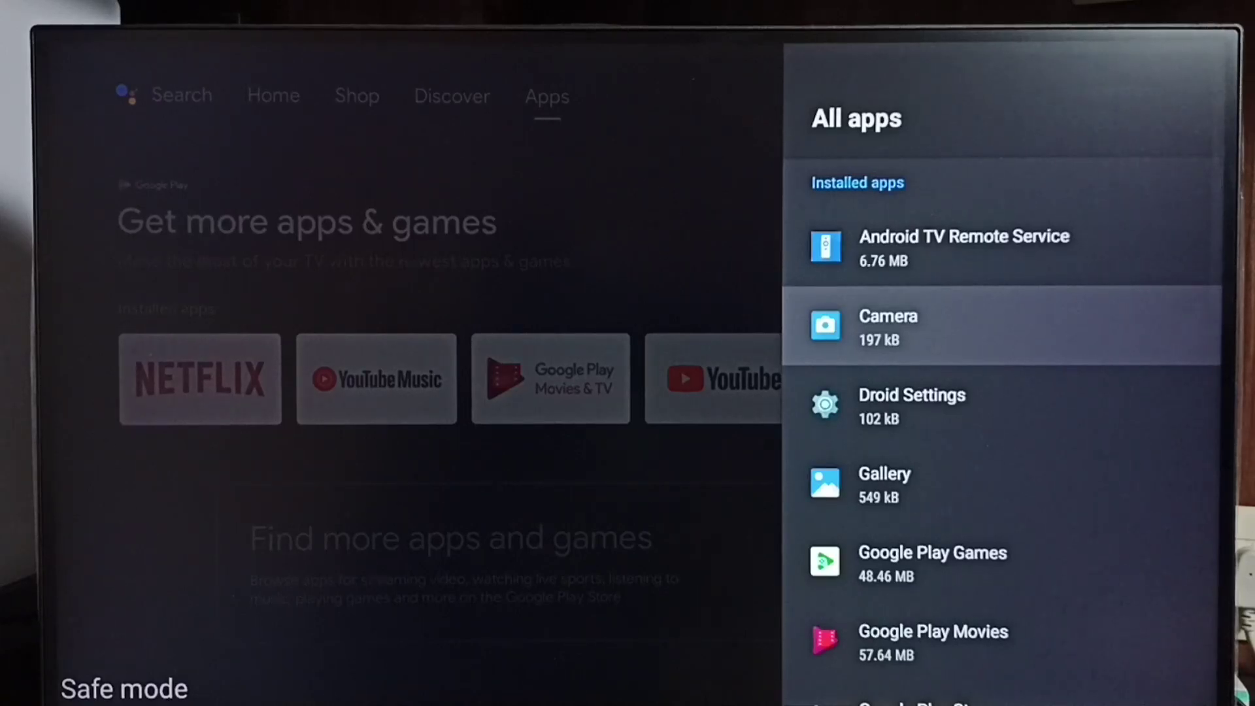
pyautogui.press('Up')
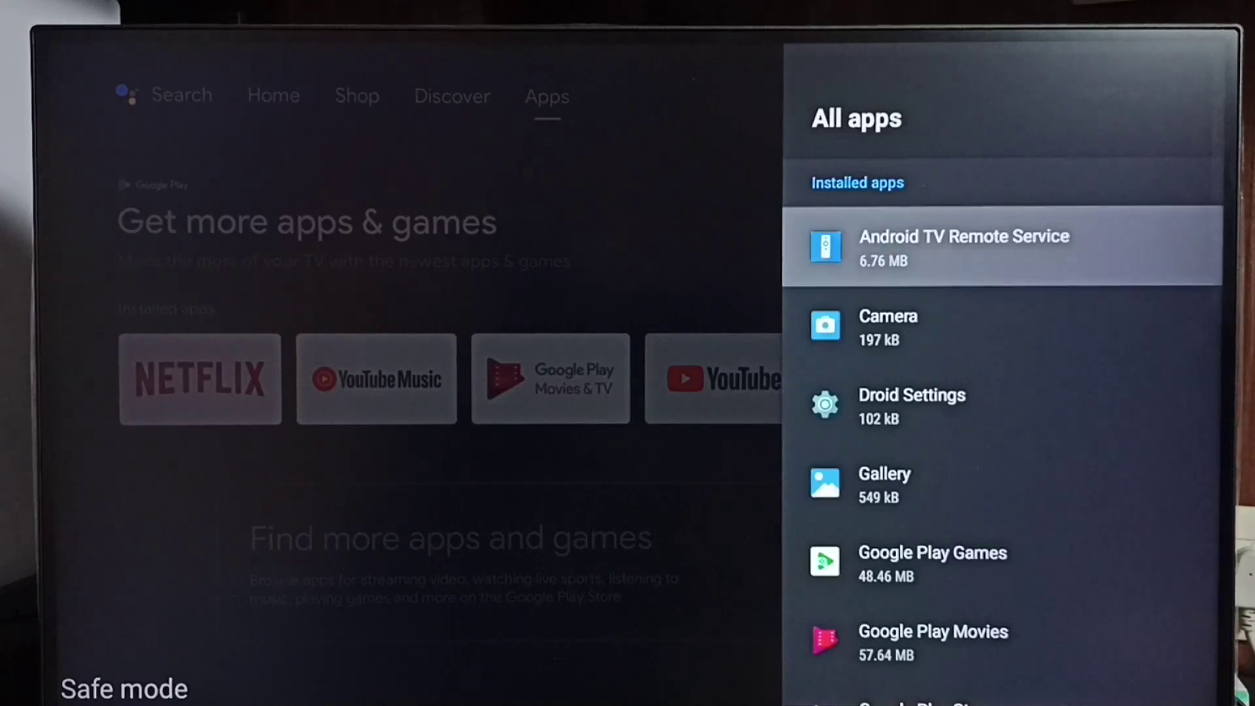
pyautogui.press('Return')
pyautogui.press('Down')
pyautogui.press('Down')
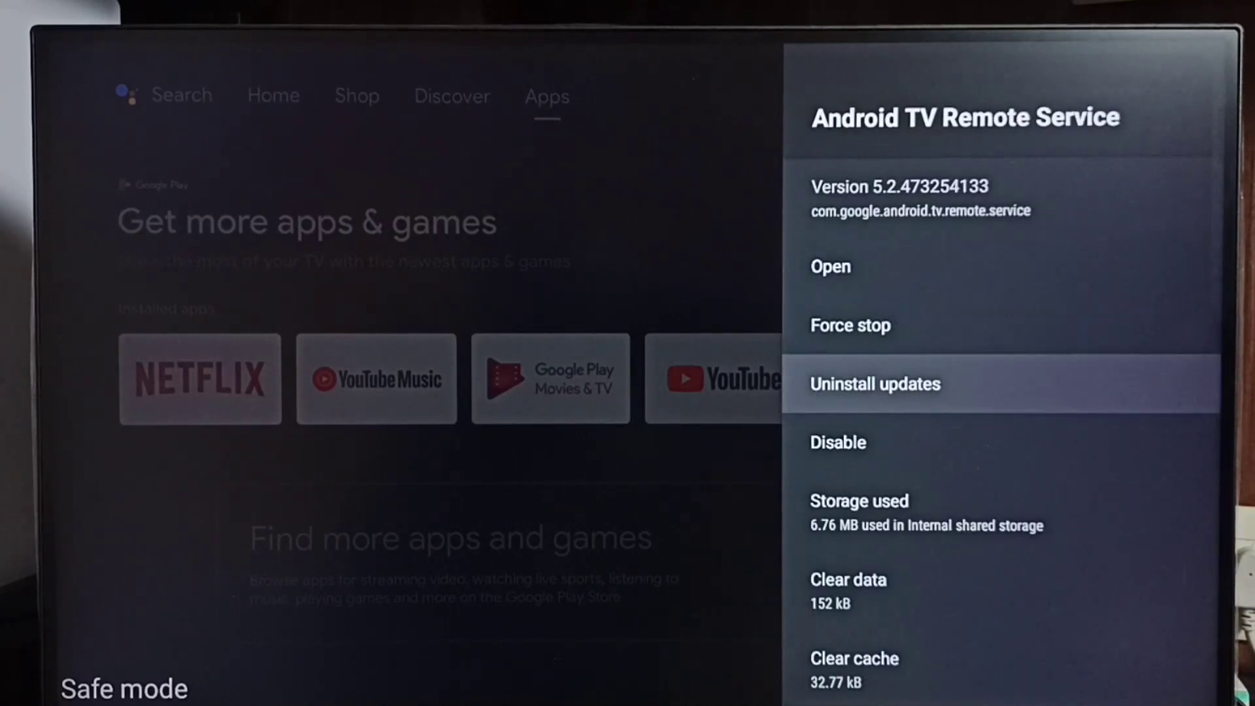
pyautogui.press('Escape')
# Step: Check Google Play Games' details for Uninstall updates, then return to the list
pyautogui.press('Down')
pyautogui.press('Down')
pyautogui.press('Down')
pyautogui.press('Down')
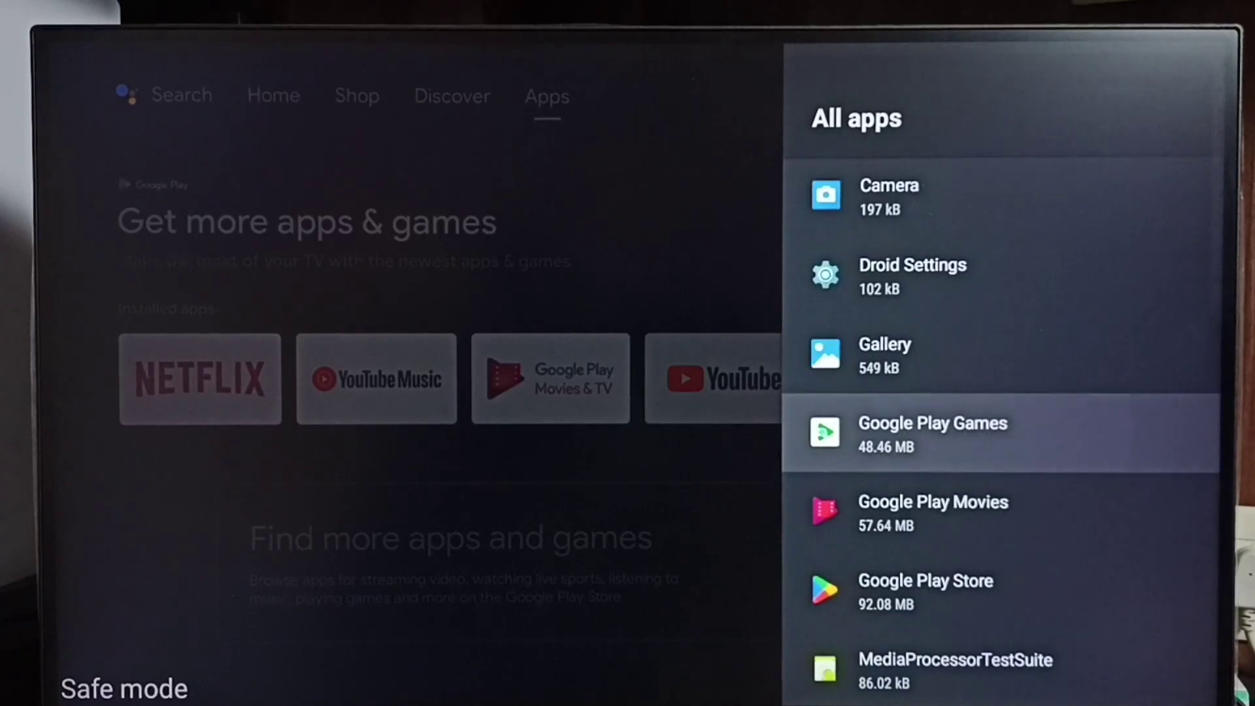
pyautogui.press('Return')
pyautogui.press('Down')
pyautogui.press('Down')
pyautogui.press('Down')
pyautogui.press('Up')
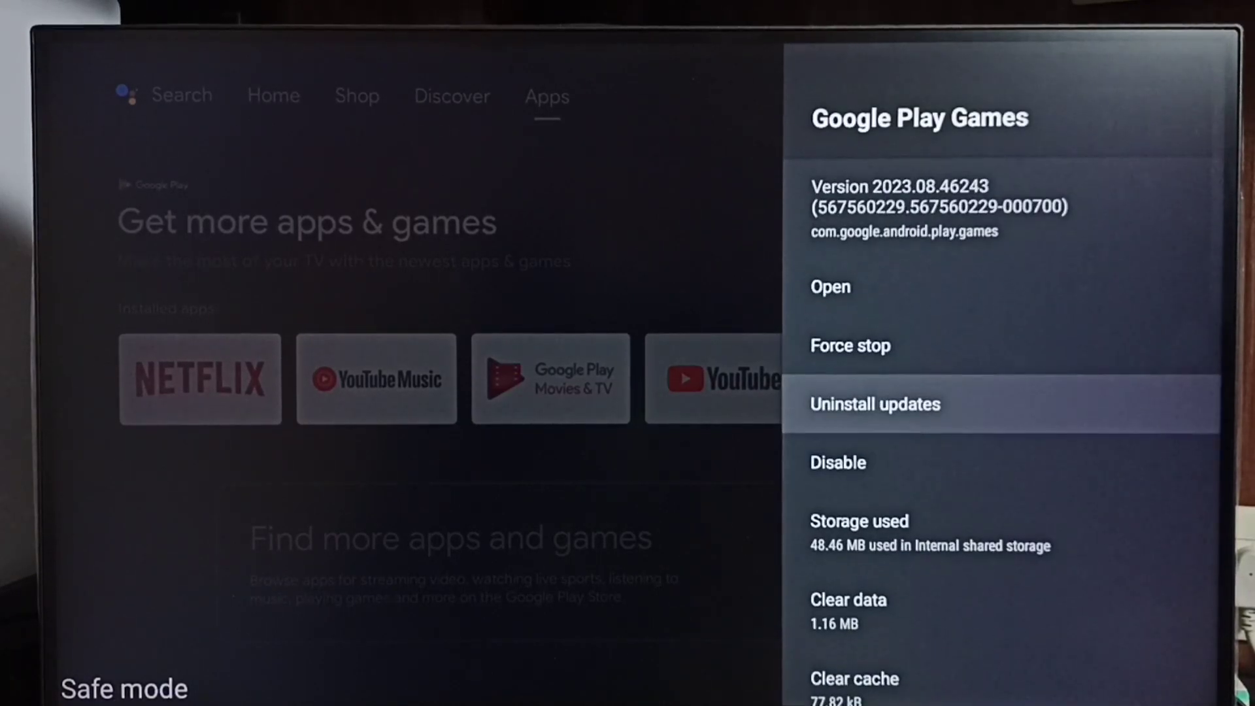
pyautogui.press('Escape')
# Step: Open Google Play Movies' details and move toward Uninstall updates
pyautogui.press('Down')
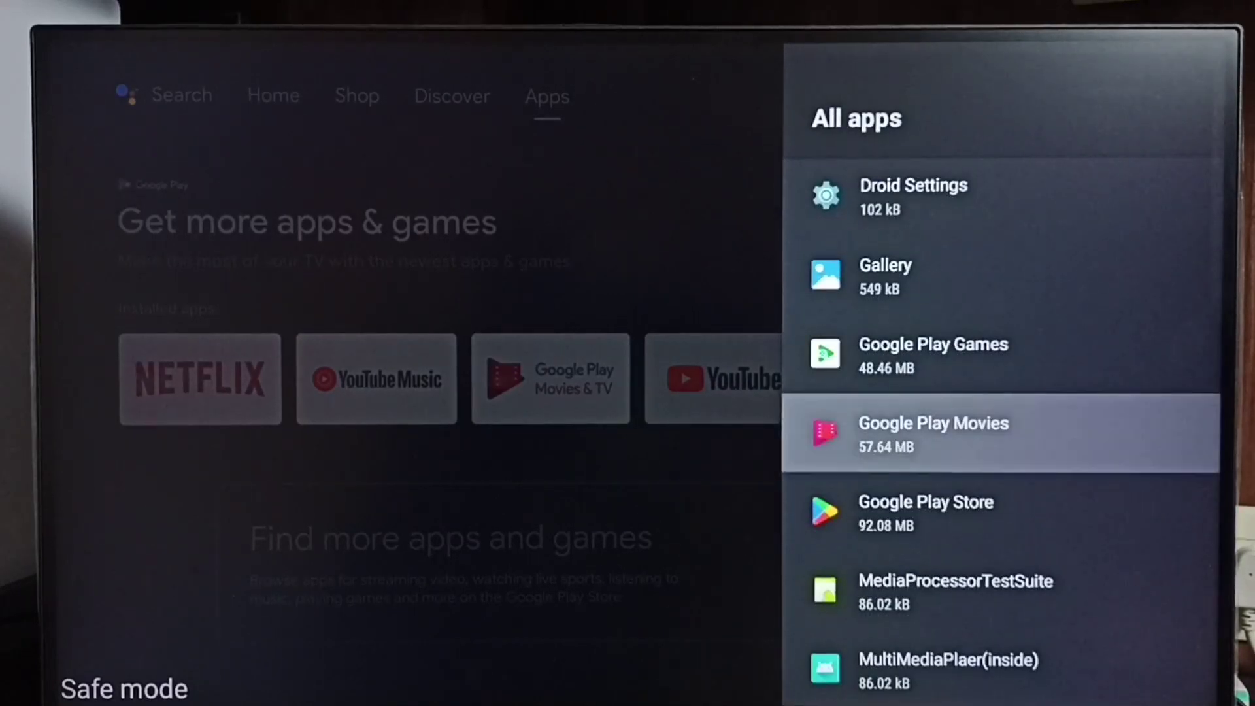
pyautogui.press('Return')
pyautogui.press('Down')
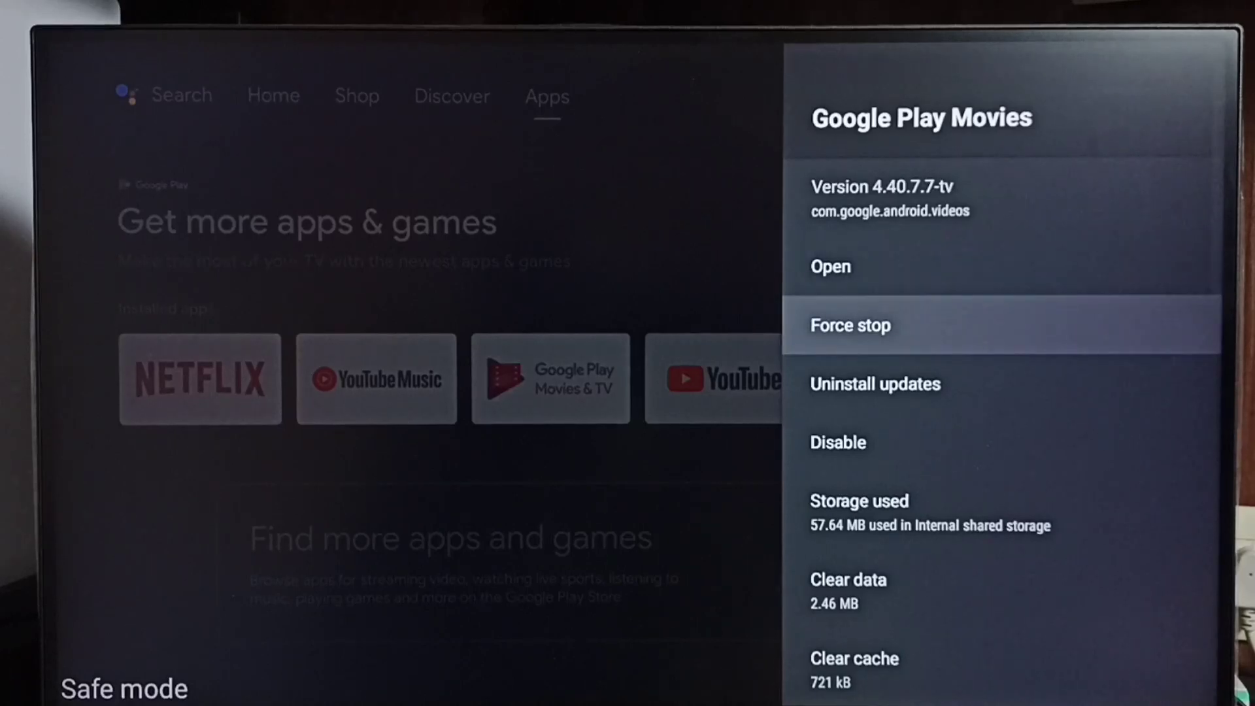
pyautogui.press('Down')
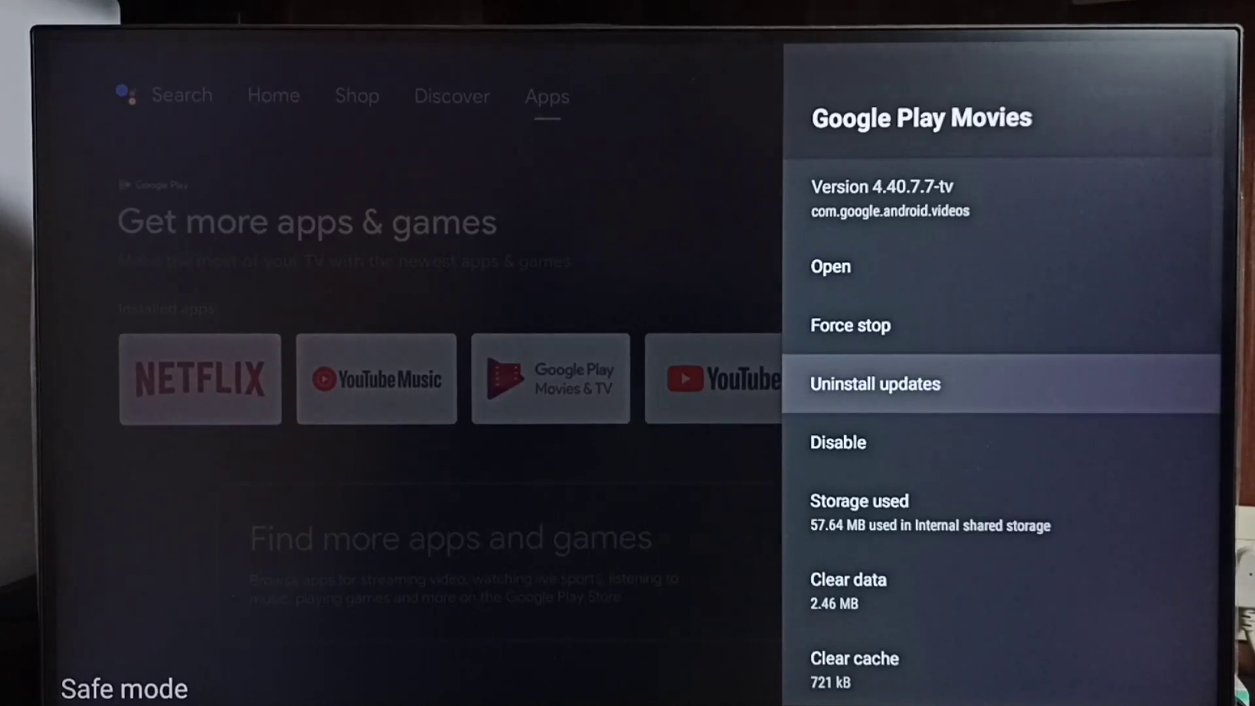
# Step: Exit the app details and Settings back to the home screen
pyautogui.press('Escape')
pyautogui.press('Escape')
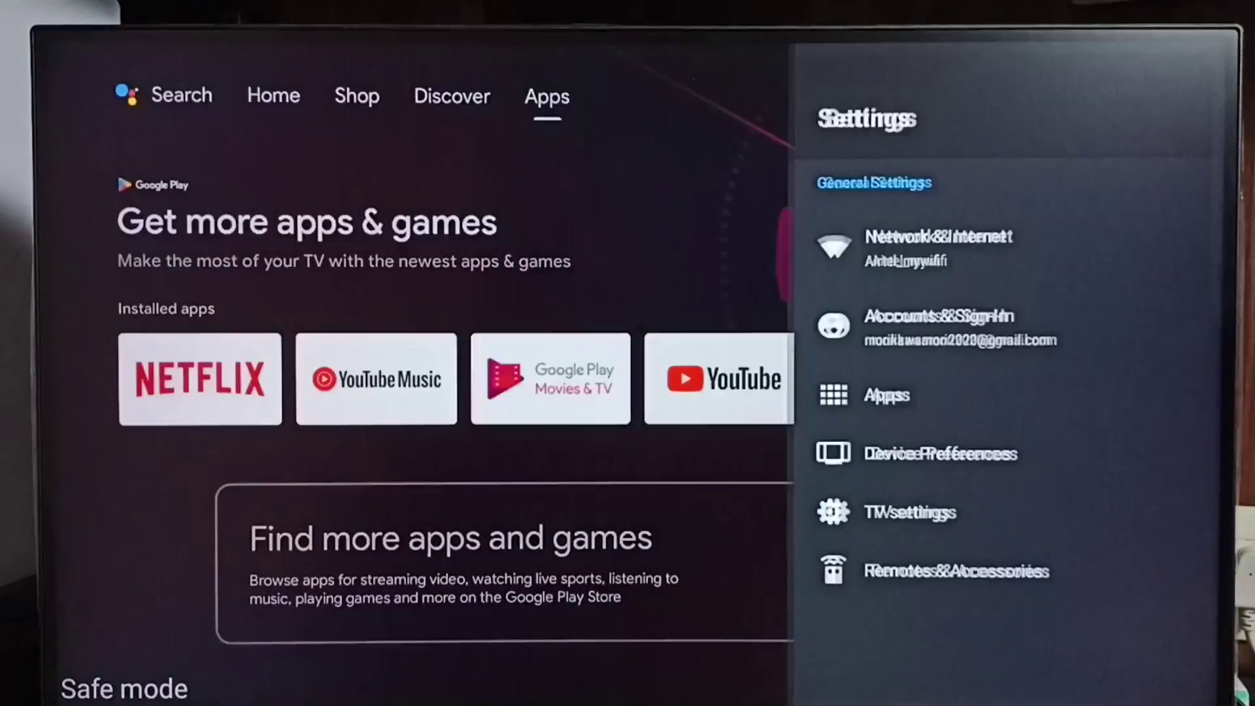
pyautogui.press('Escape')
pyautogui.press('Left')
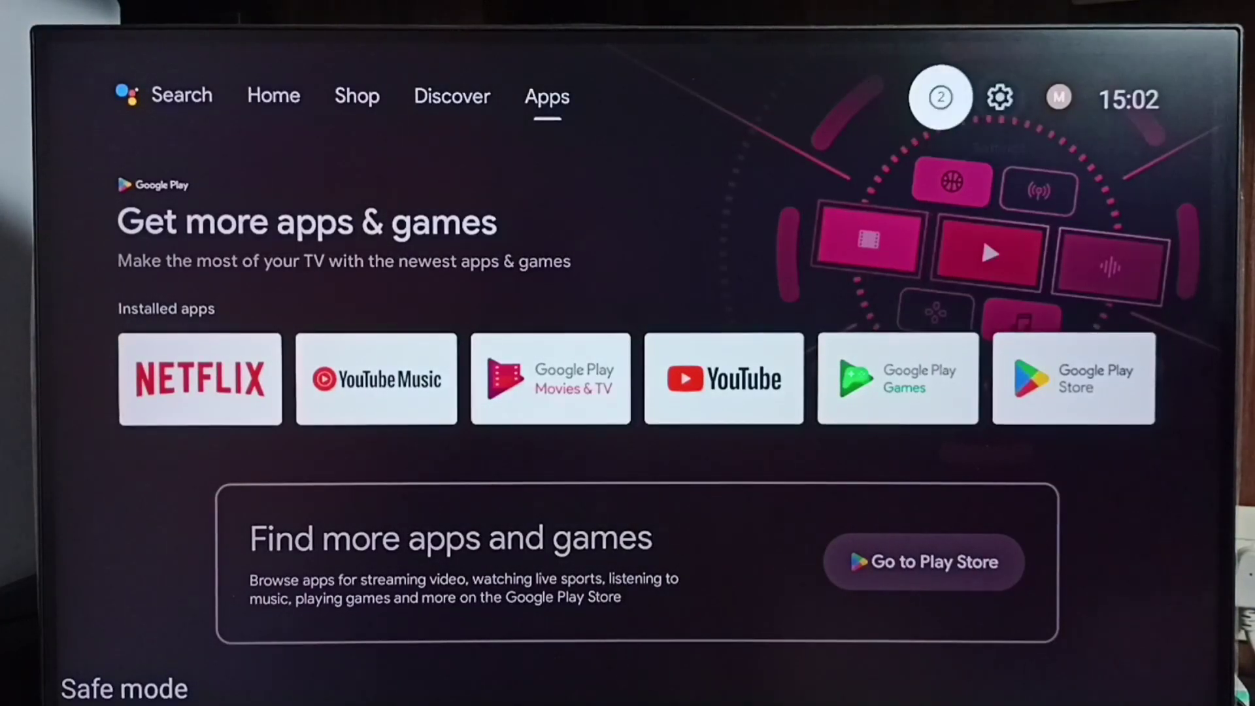
# Step: Go to Settings > Device Preferences > About and highlight Reset
pyautogui.press('Right')
pyautogui.press('Return')
pyautogui.press('Down')
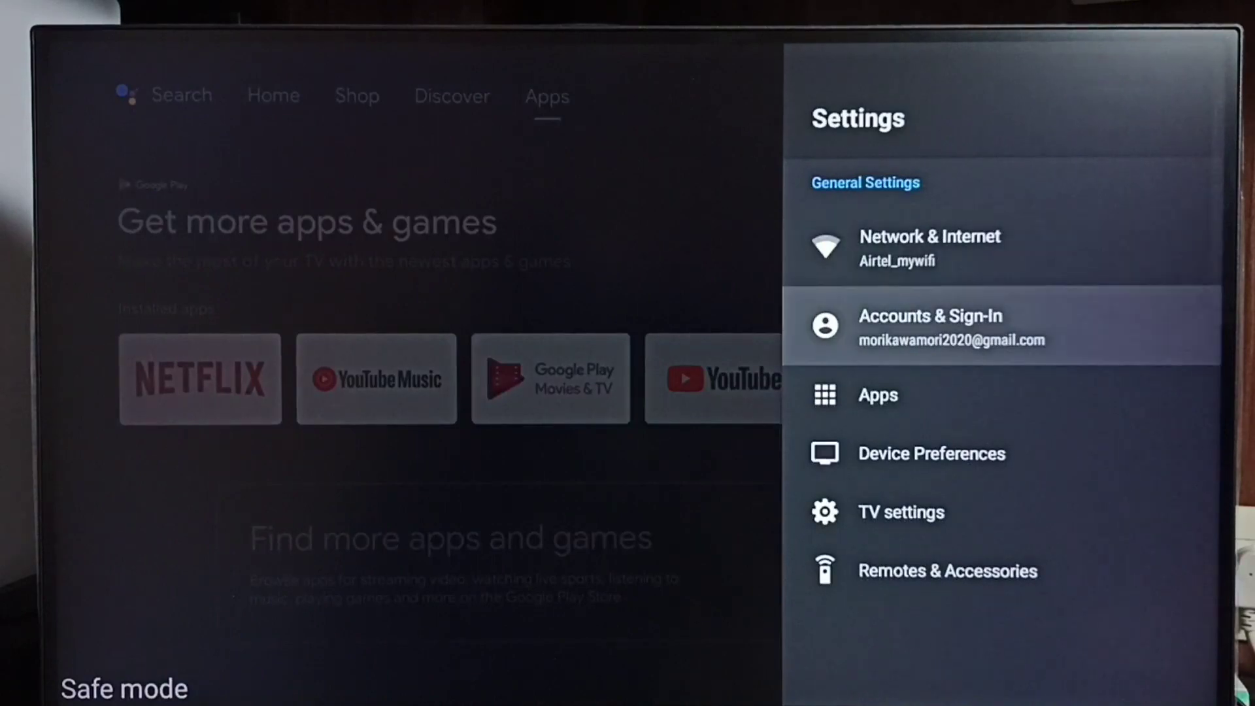
pyautogui.press('Down')
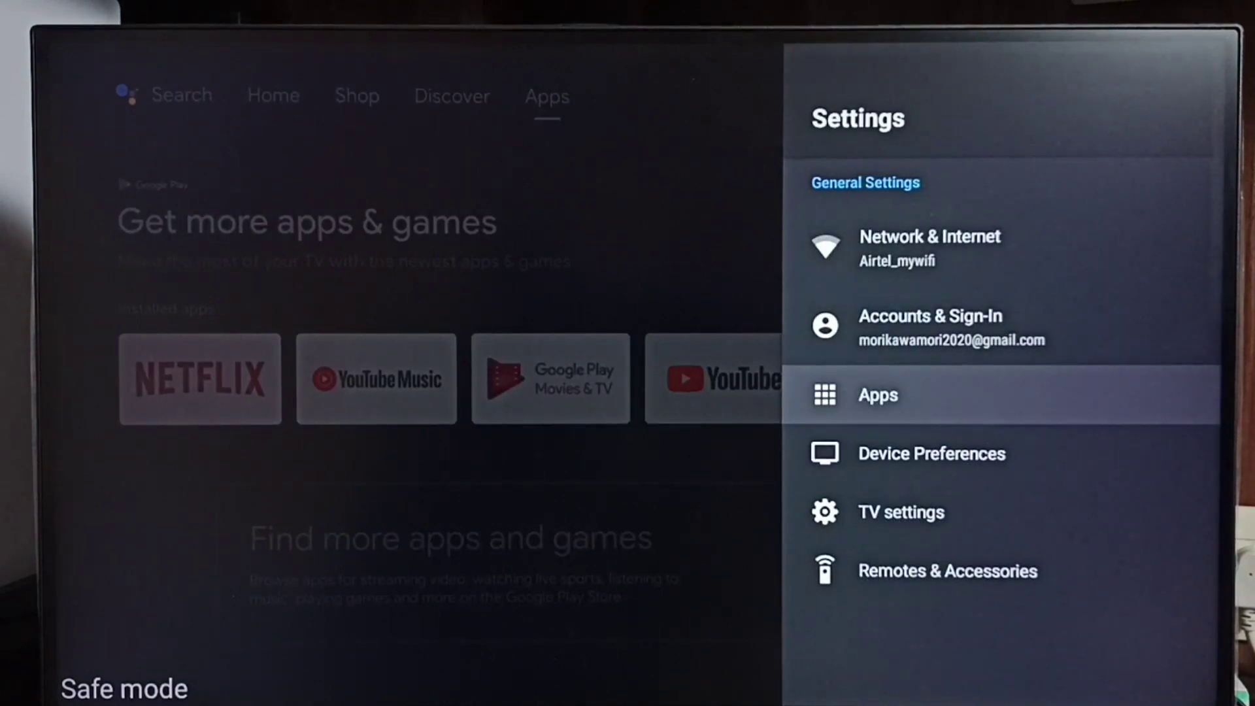
pyautogui.press('Down')
pyautogui.press('Return')
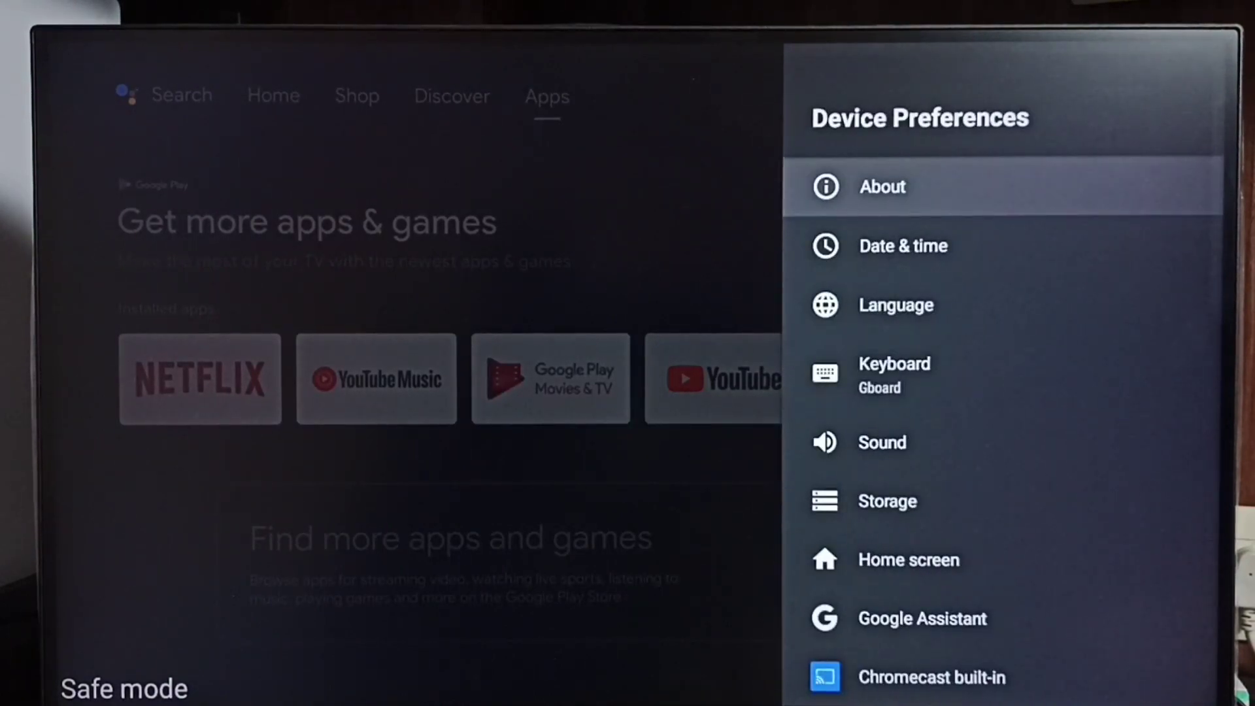
pyautogui.press('Return')
pyautogui.press('Down')
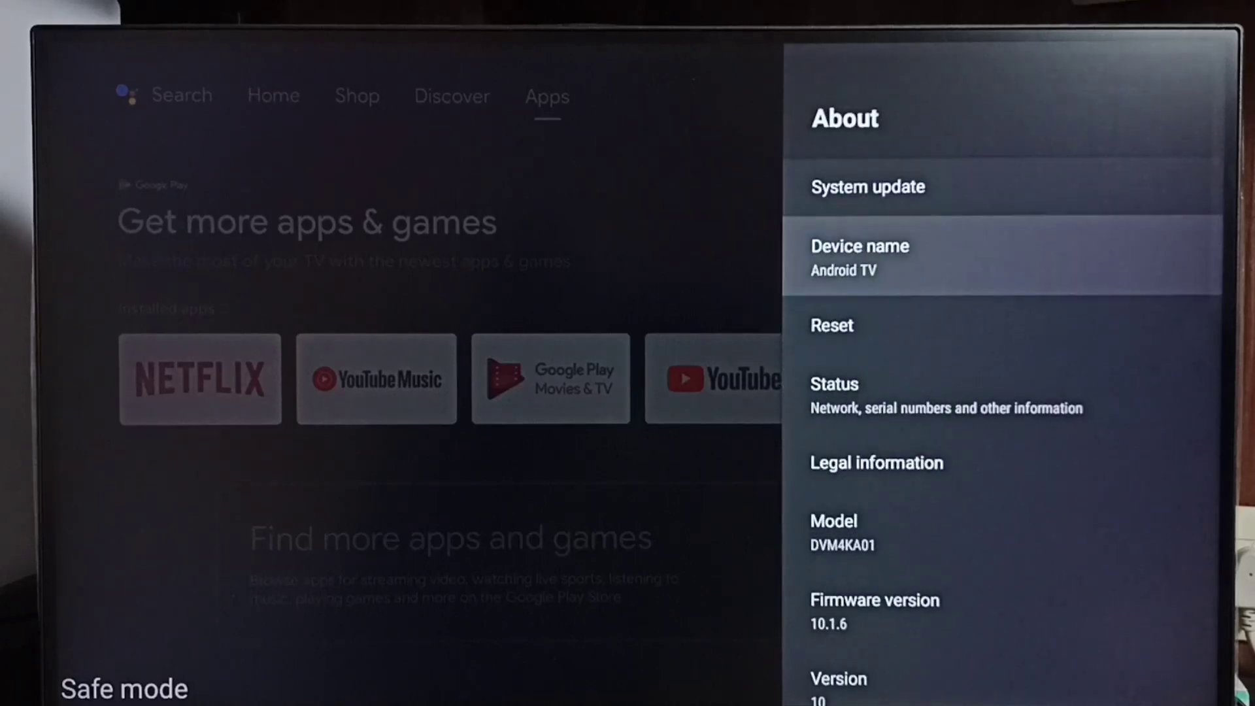
pyautogui.press('Down')
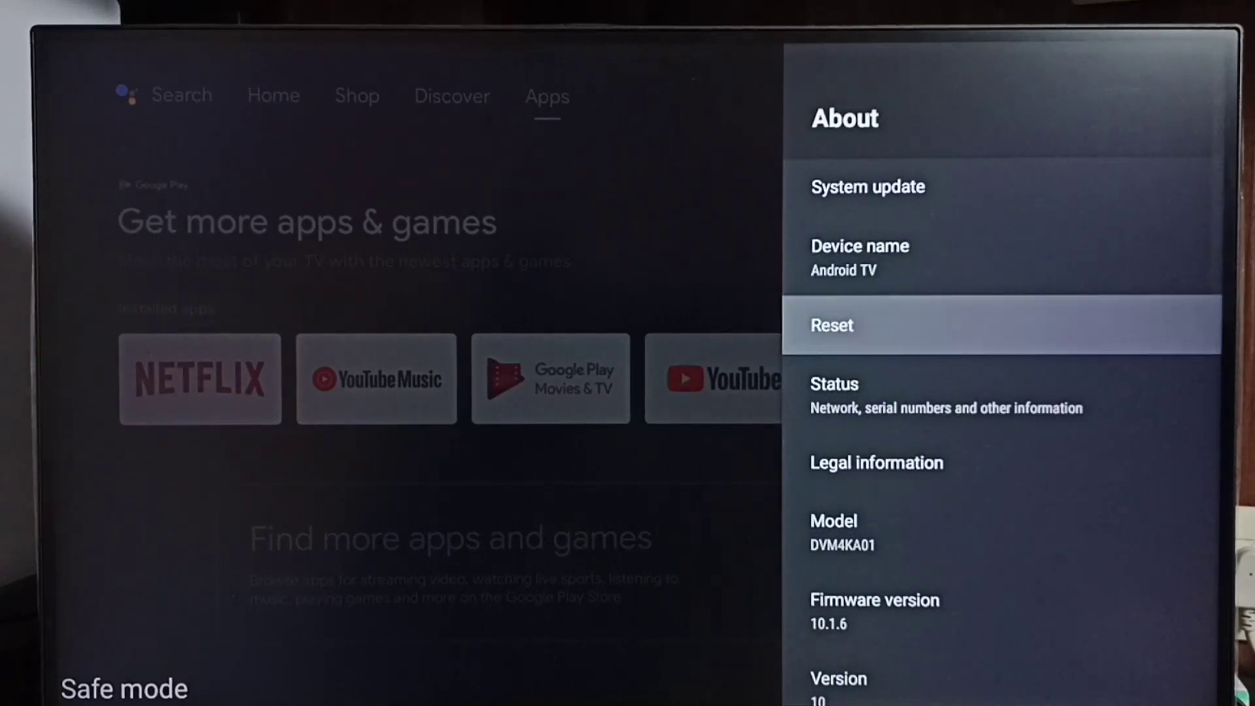
# Step: Choose Reset and move to the Reset confirmation option
pyautogui.press('Return')
pyautogui.press('Down')
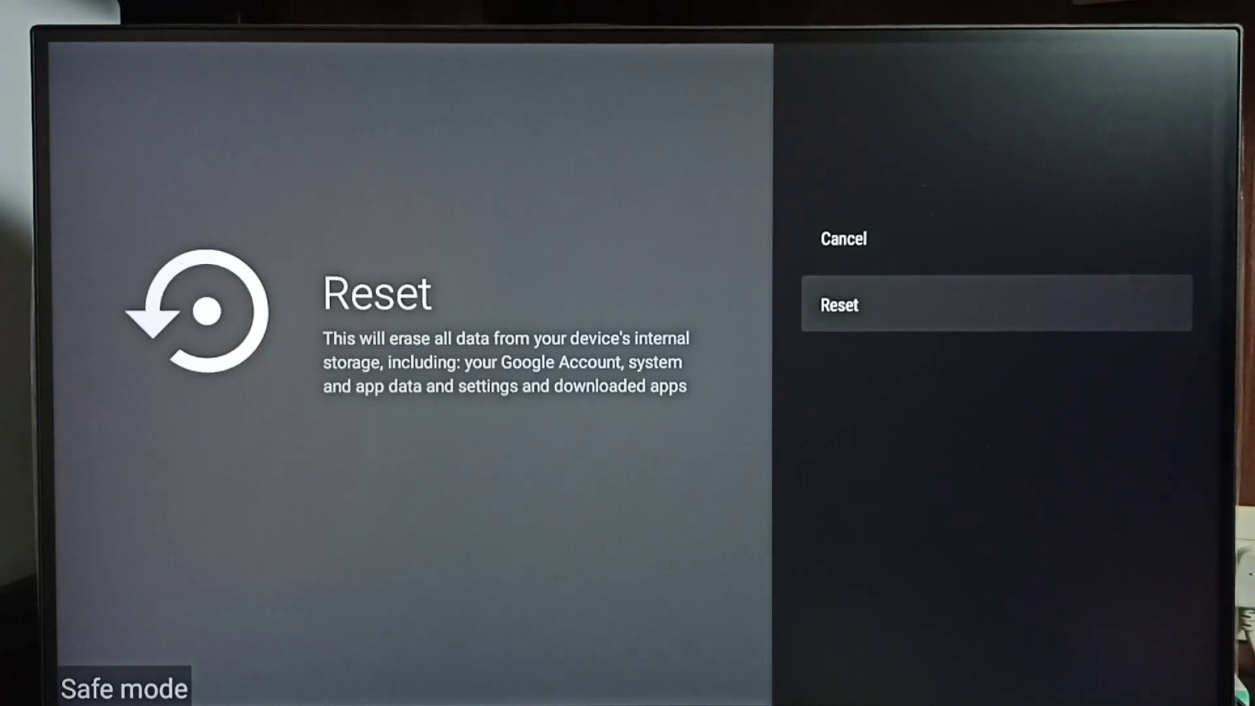
pyautogui.press('Return')
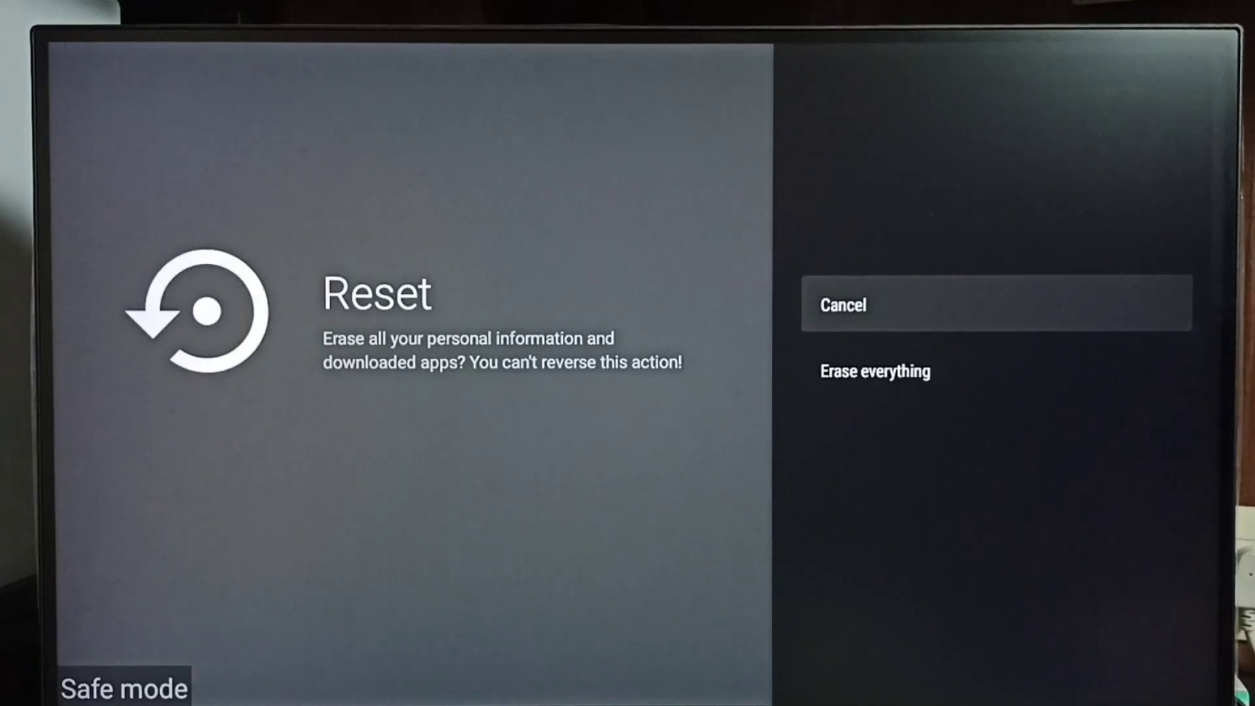
pyautogui.press('Down')
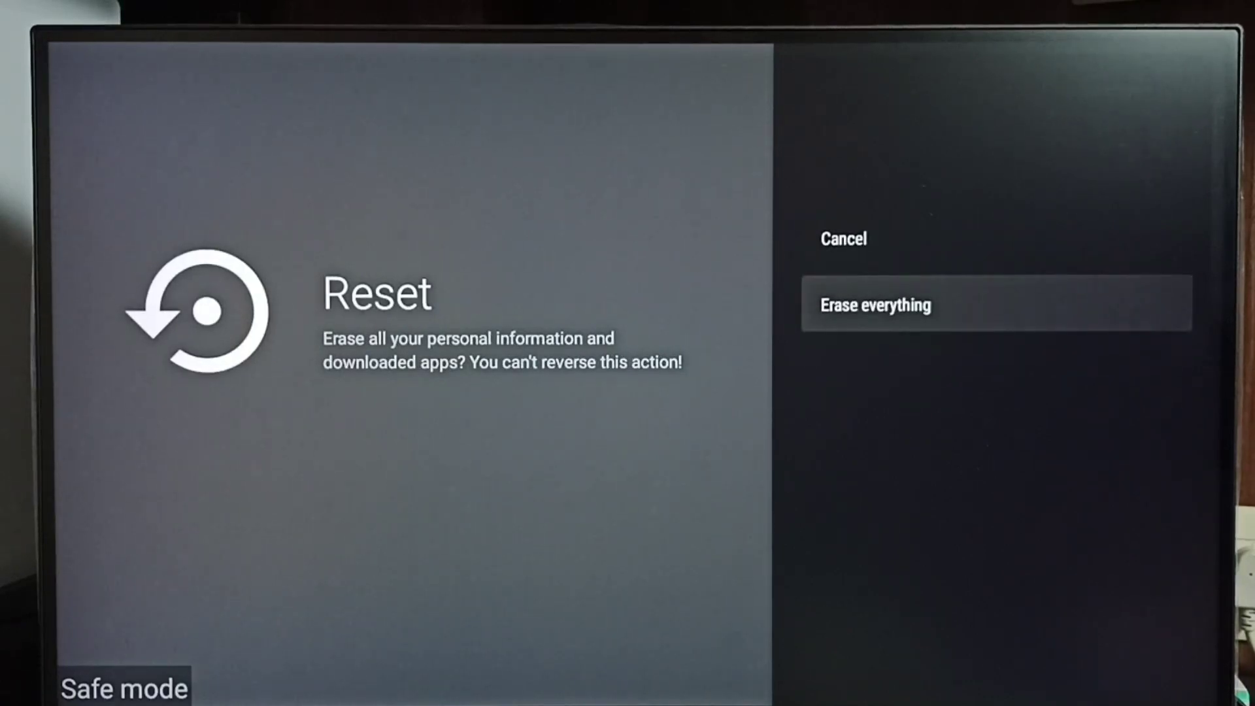